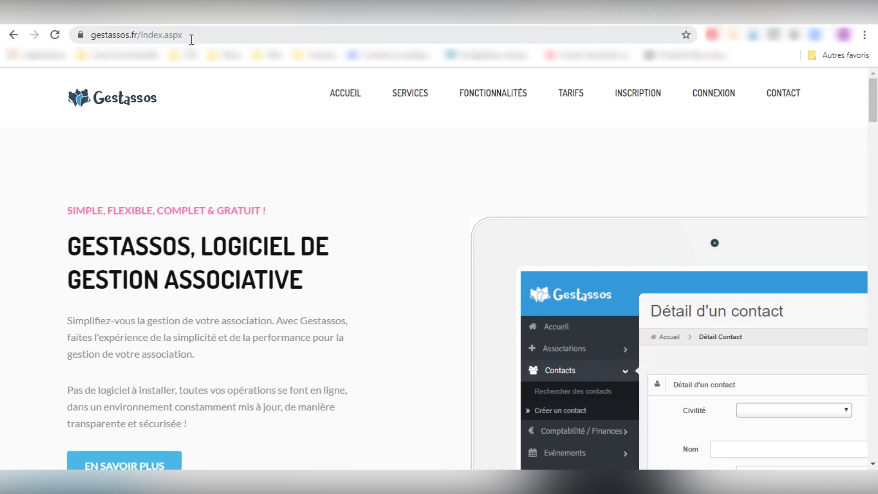
# - Open the Gestassos login page and sign in with the prefilled account credentials
pyautogui.click(126, 34)
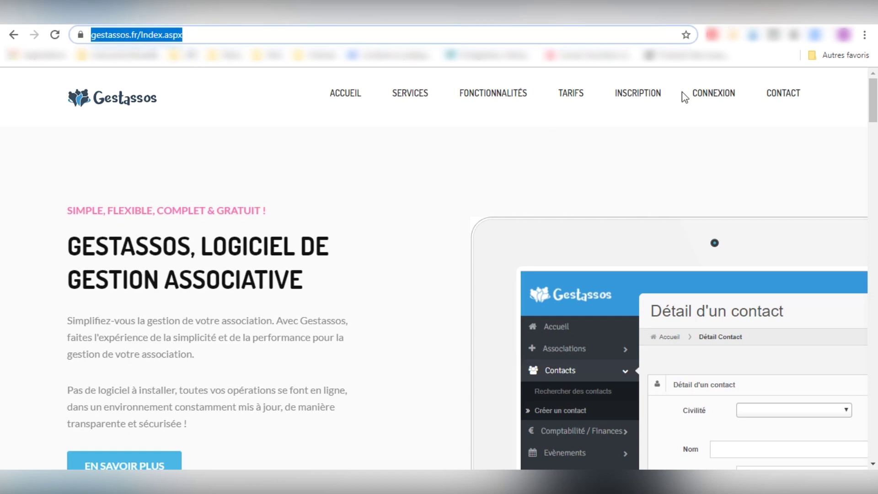
pyautogui.click(707, 95)
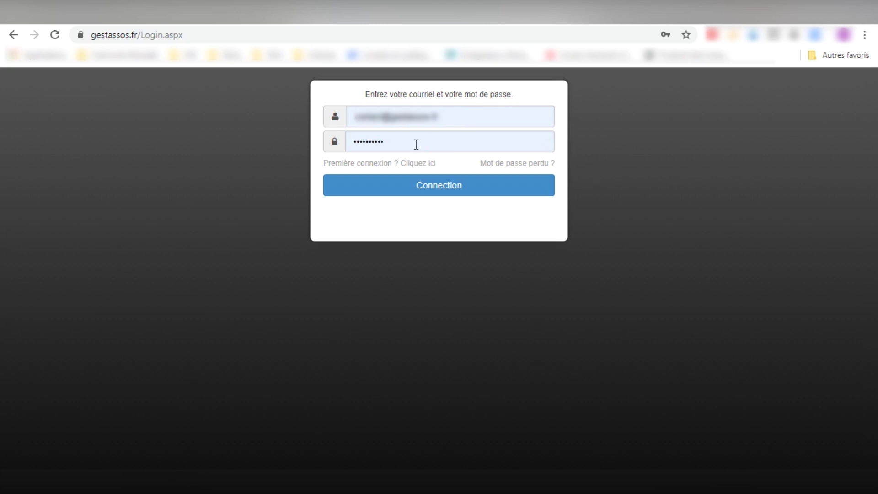
pyautogui.click(423, 186)
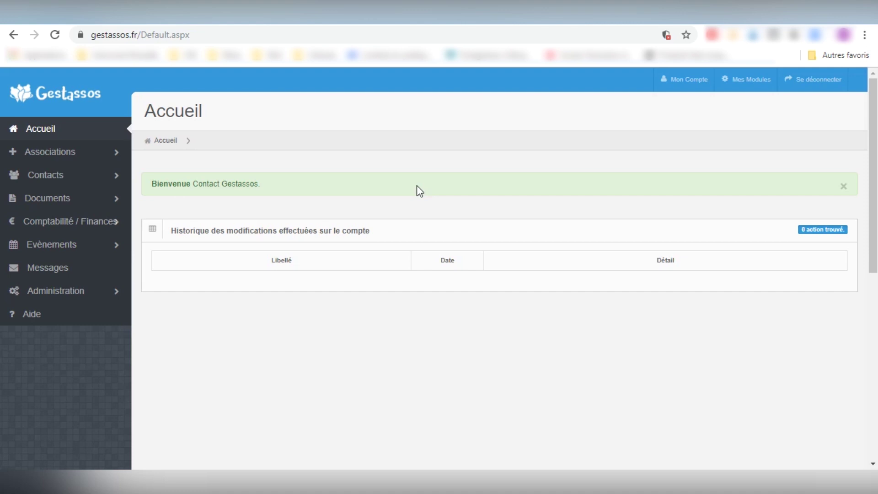
# - Review the account page's password, personal information and user account sections, plus the list of paid modules
pyautogui.click(684, 87)
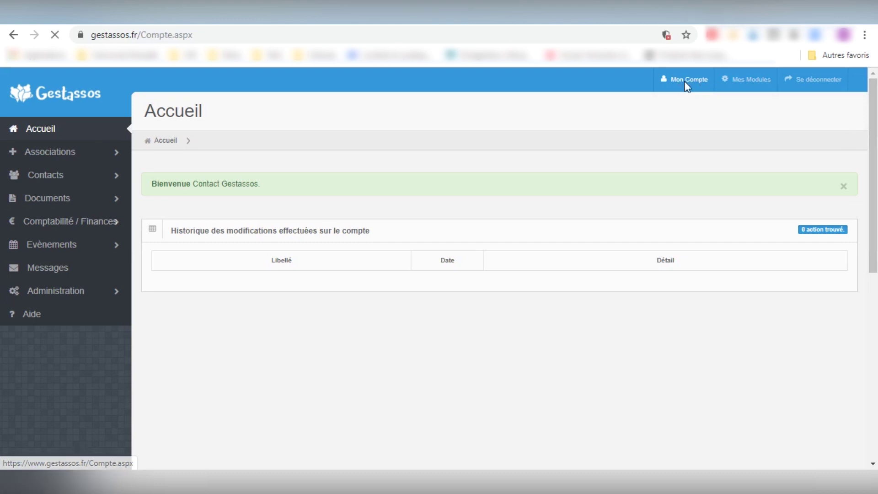
pyautogui.click(751, 87)
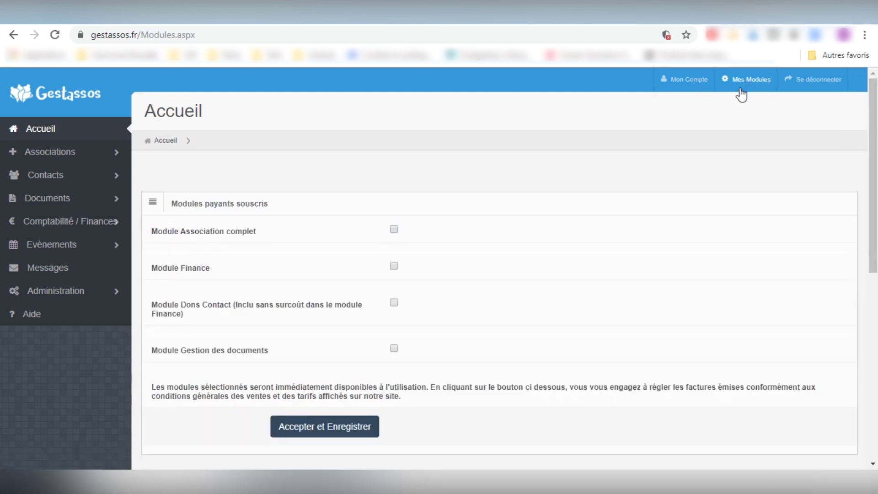
pyautogui.click(690, 82)
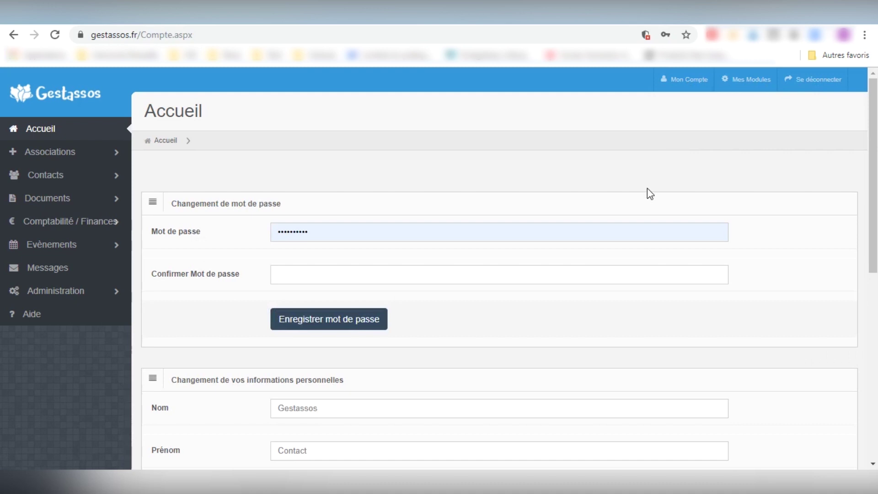
pyautogui.scroll(-1, 647, 189)
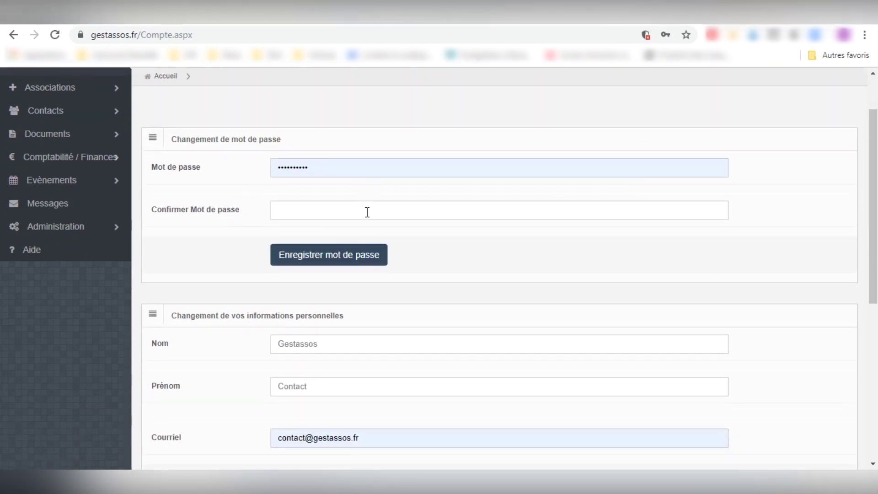
pyautogui.scroll(-1, 419, 297)
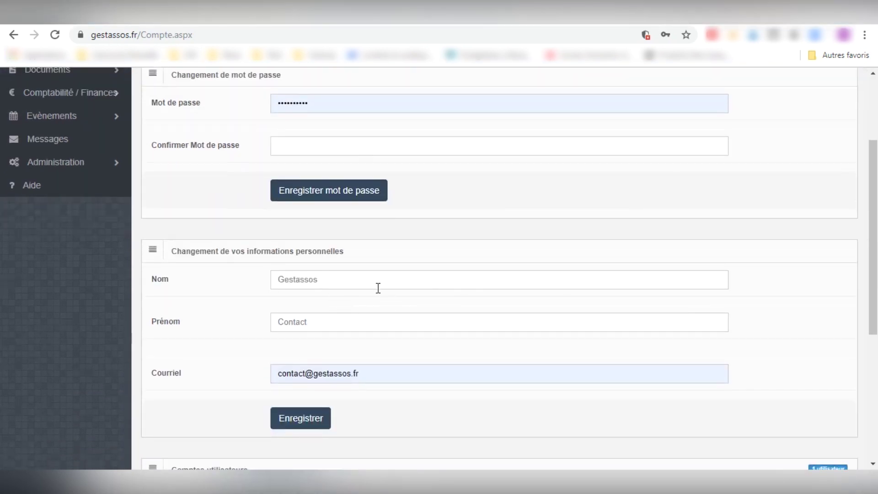
pyautogui.scroll(-2, 457, 256)
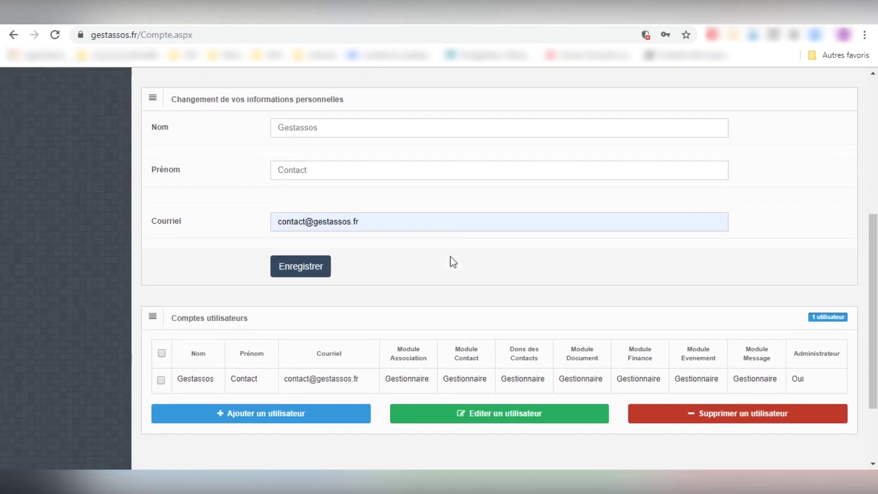
pyautogui.scroll(-1, 452, 262)
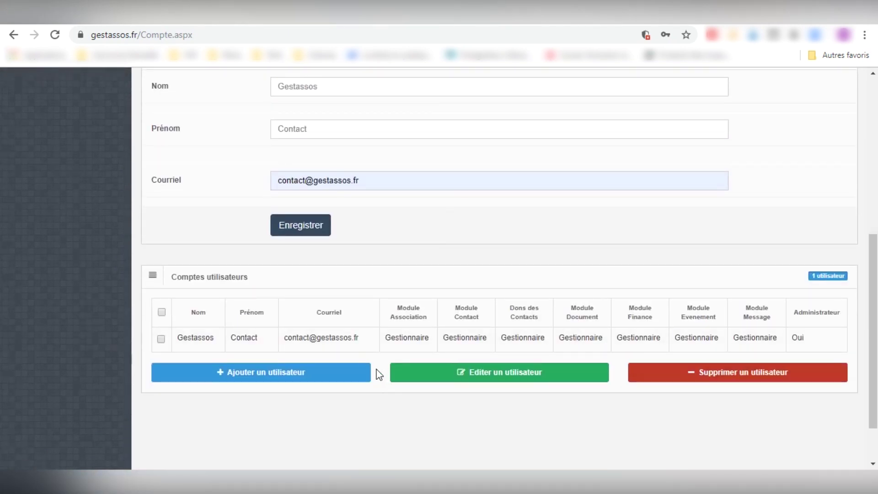
pyautogui.click(292, 374)
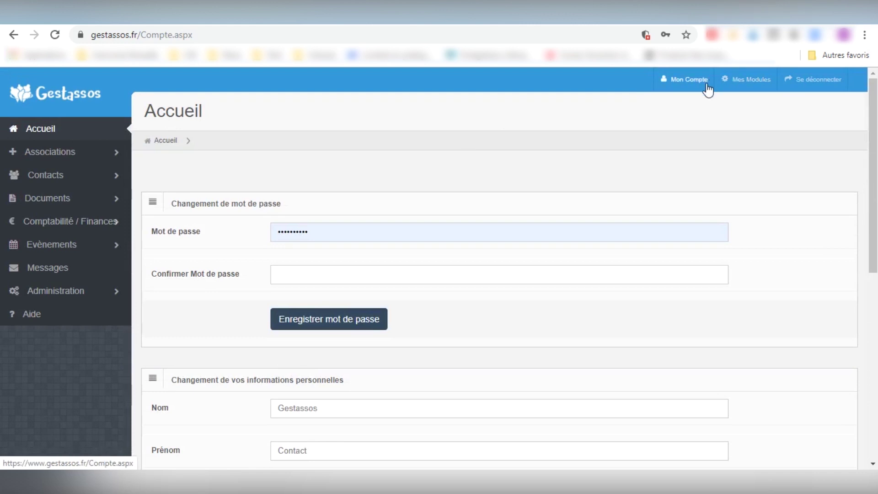
pyautogui.click(750, 80)
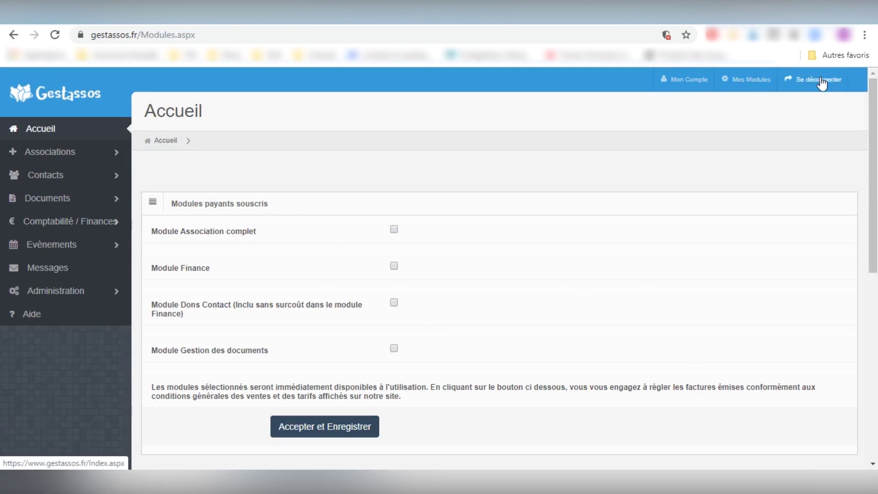
# - Open the association's general data and examine its details, logo, signature, registration number and membership fee fields
pyautogui.click(48, 154)
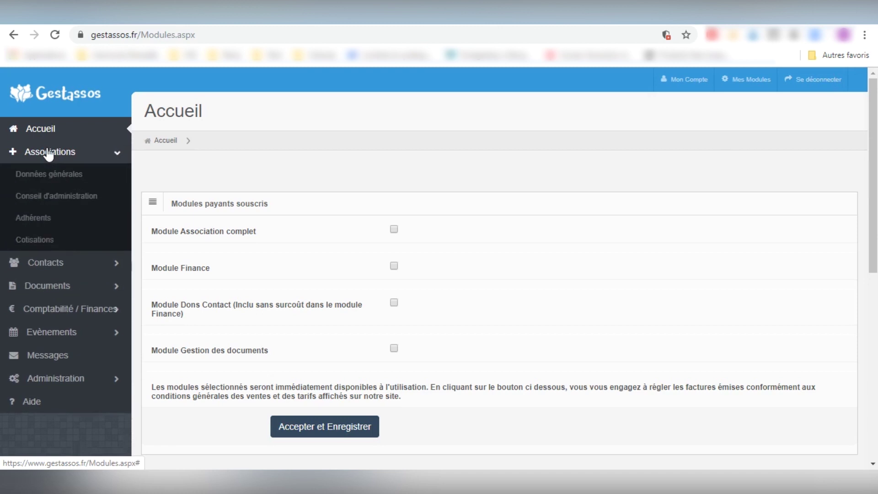
pyautogui.click(63, 173)
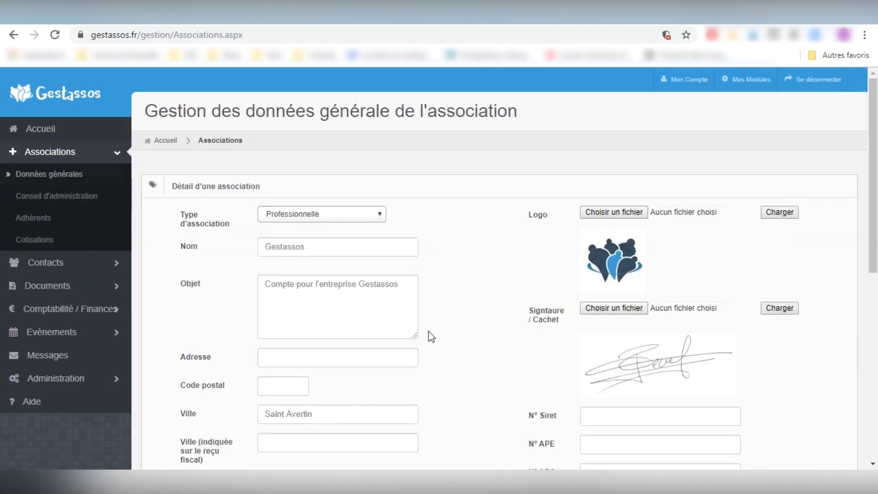
pyautogui.scroll(-2, 430, 336)
pyautogui.scroll(-2, 430, 335)
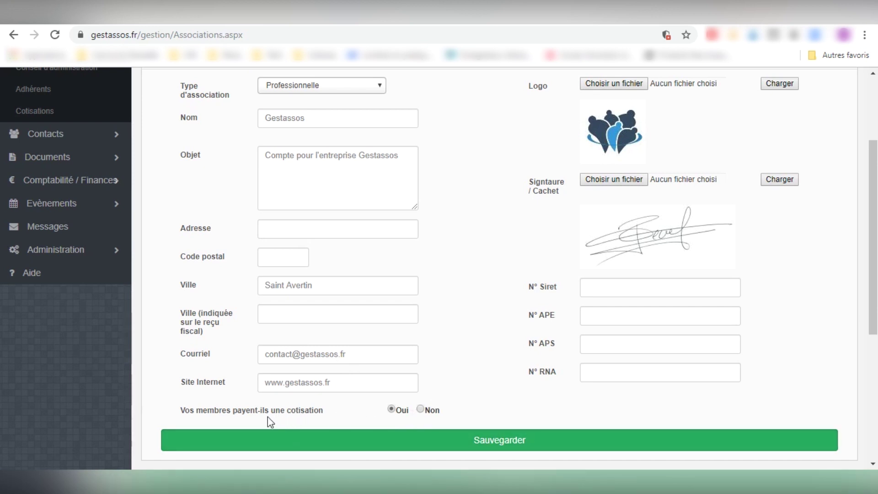
pyautogui.scroll(2, 446, 401)
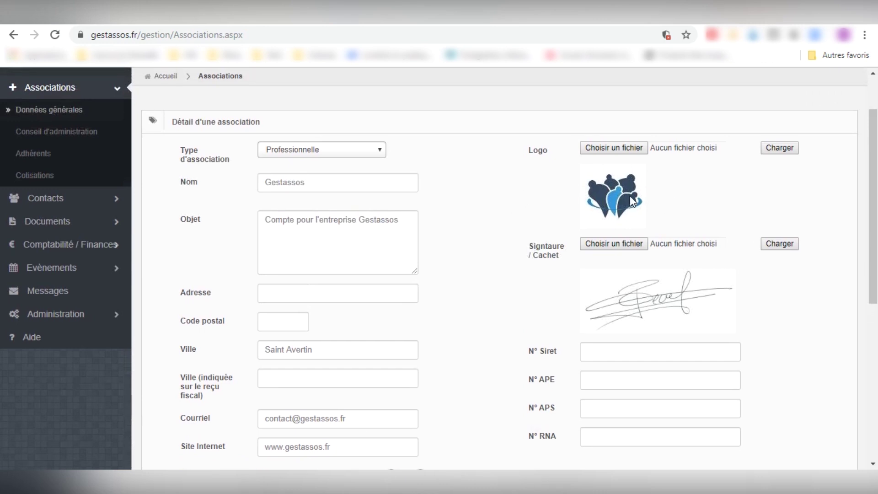
pyautogui.scroll(-2, 637, 280)
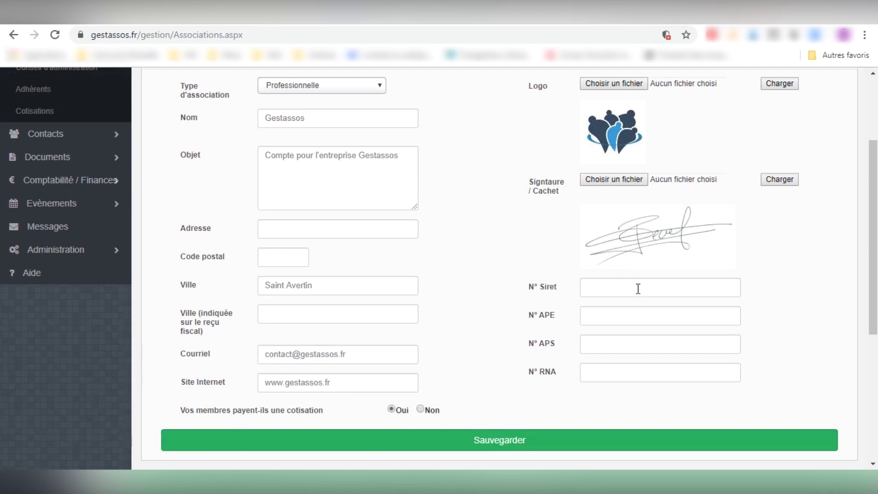
pyautogui.scroll(2, 638, 289)
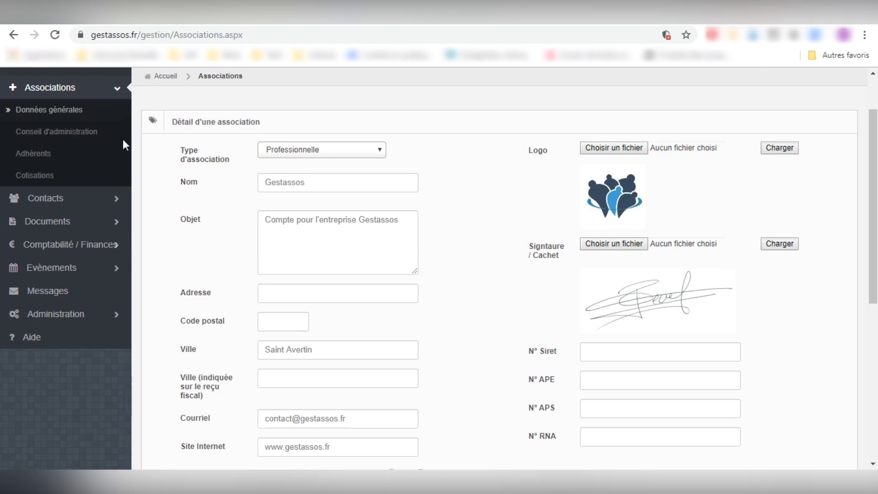
# - View the association's board of directors, members and membership fee pages in turn
pyautogui.scroll(2, 69, 203)
pyautogui.click(60, 197)
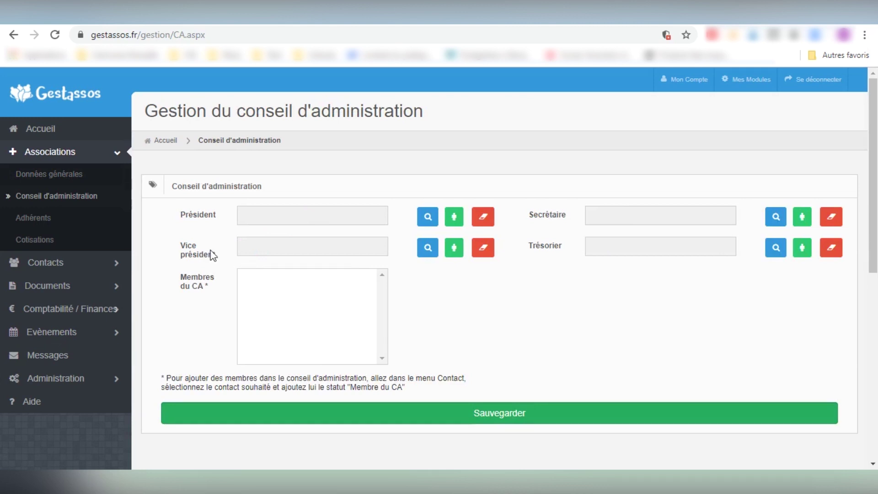
pyautogui.click(37, 226)
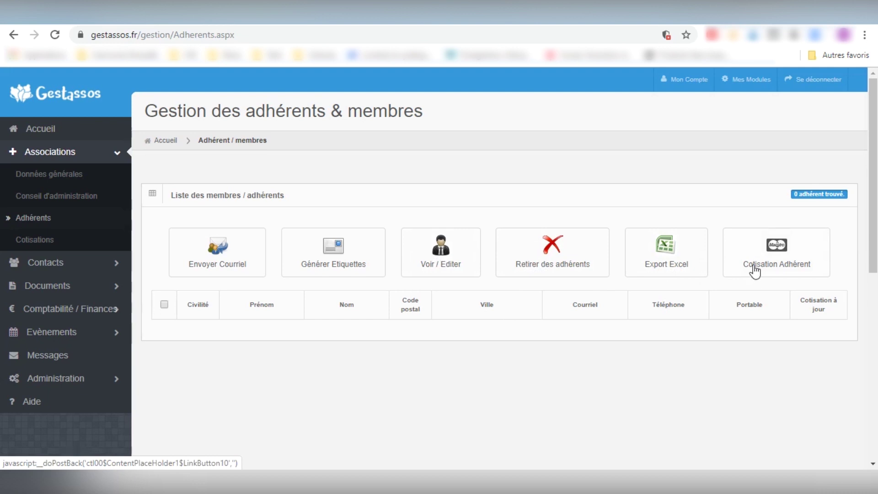
pyautogui.click(64, 243)
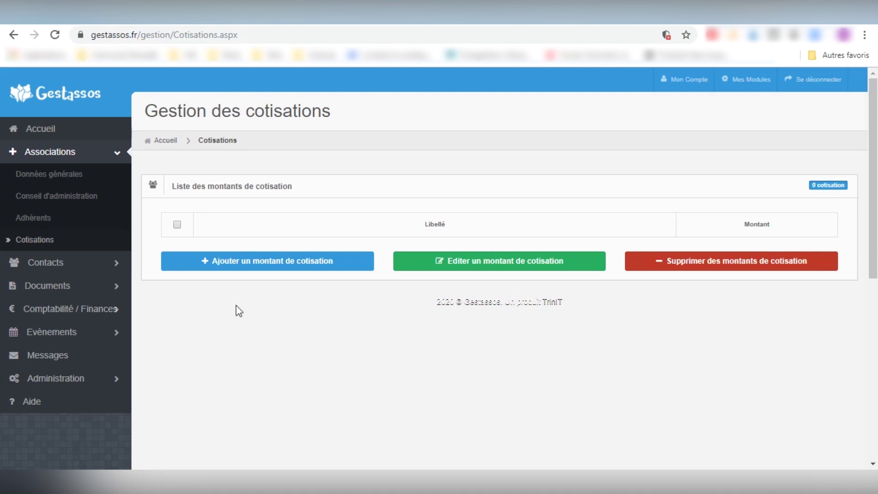
pyautogui.click(76, 155)
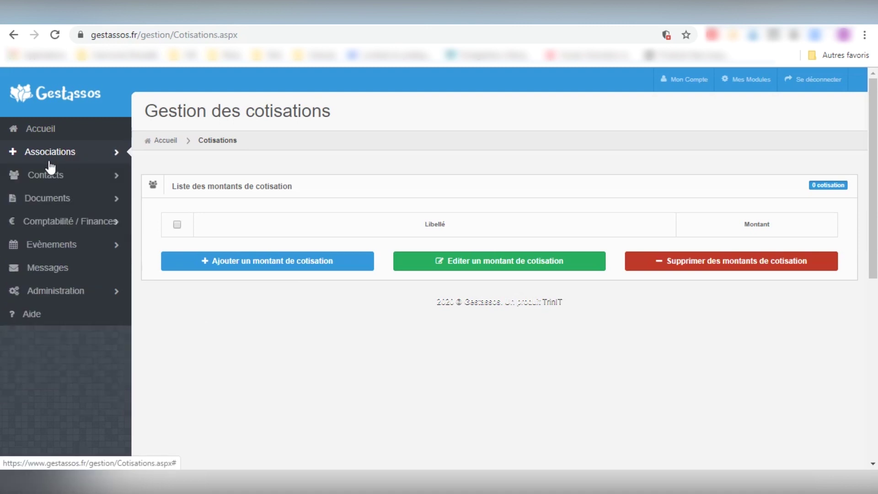
# - Open the form for creating a contact and examine its identity, family, address, group and function fields
pyautogui.click(62, 177)
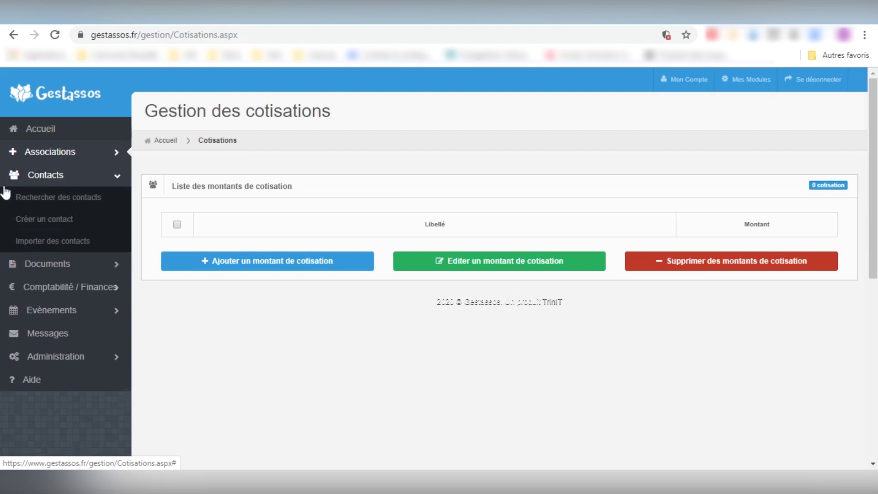
pyautogui.click(58, 225)
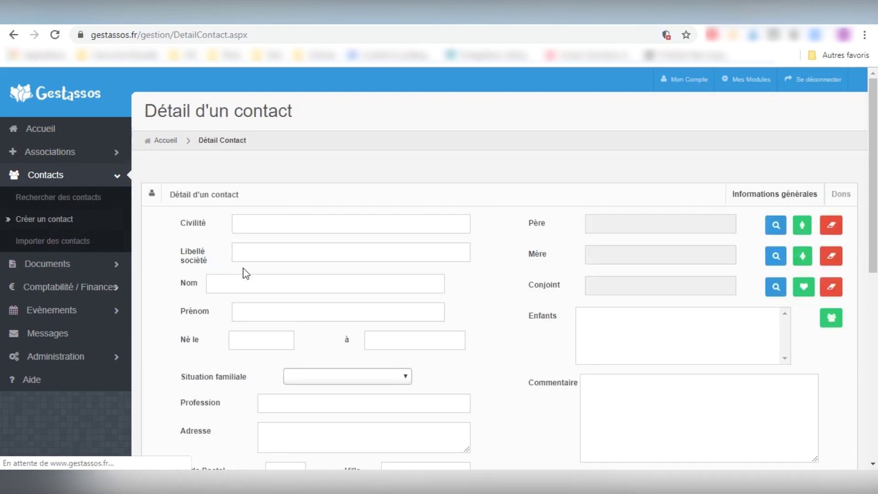
pyautogui.scroll(-1, 243, 272)
pyautogui.scroll(-1, 245, 268)
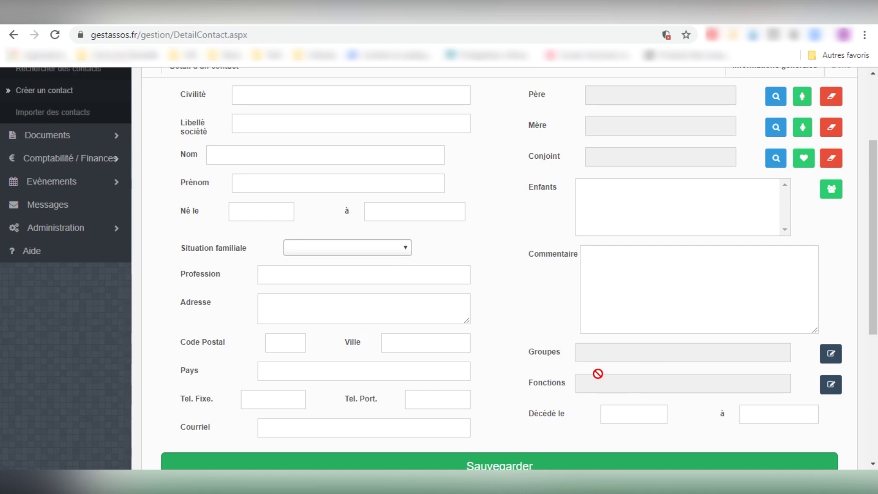
# - Run a contact search without any filter and examine the actions available for the results
pyautogui.scroll(2, 494, 347)
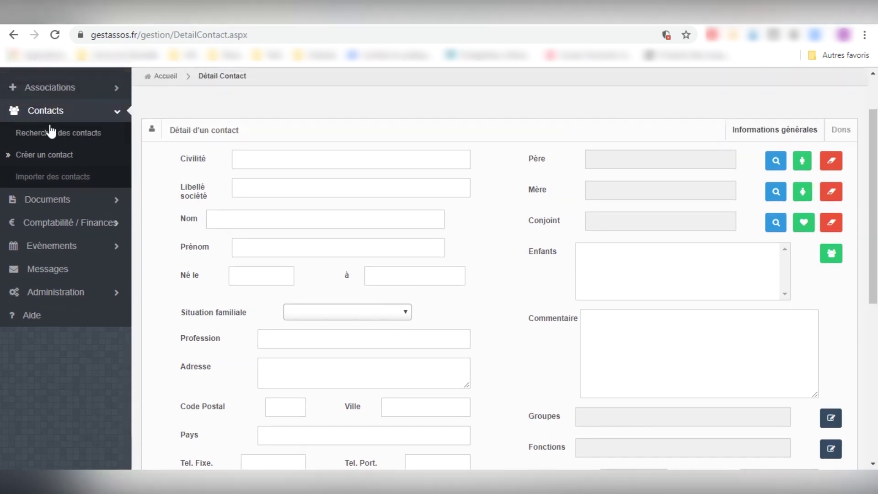
pyautogui.click(73, 134)
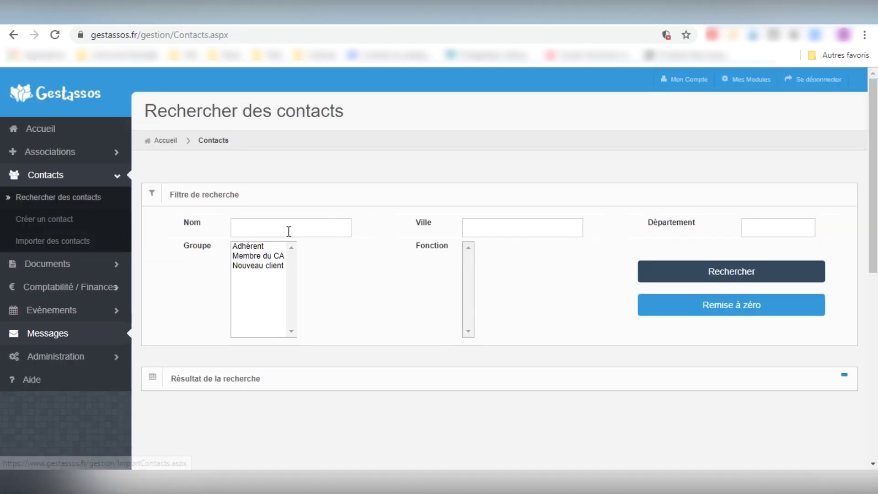
pyautogui.click(708, 273)
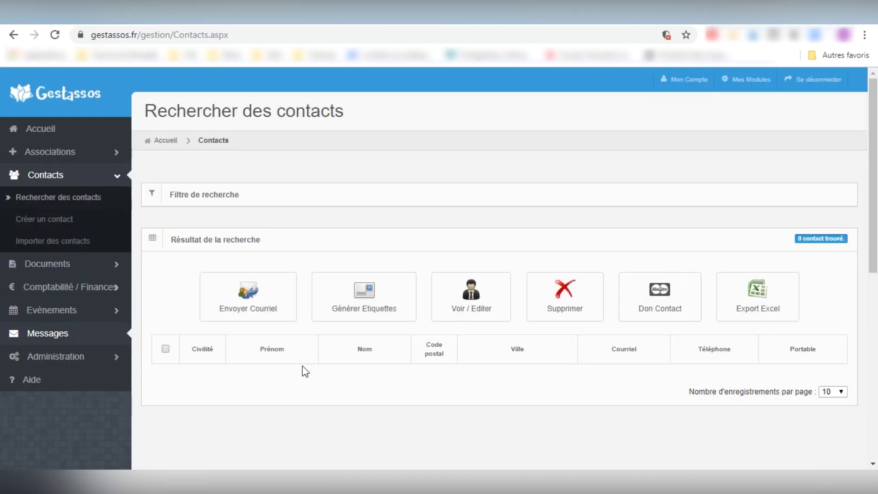
pyautogui.scroll(-1, 302, 366)
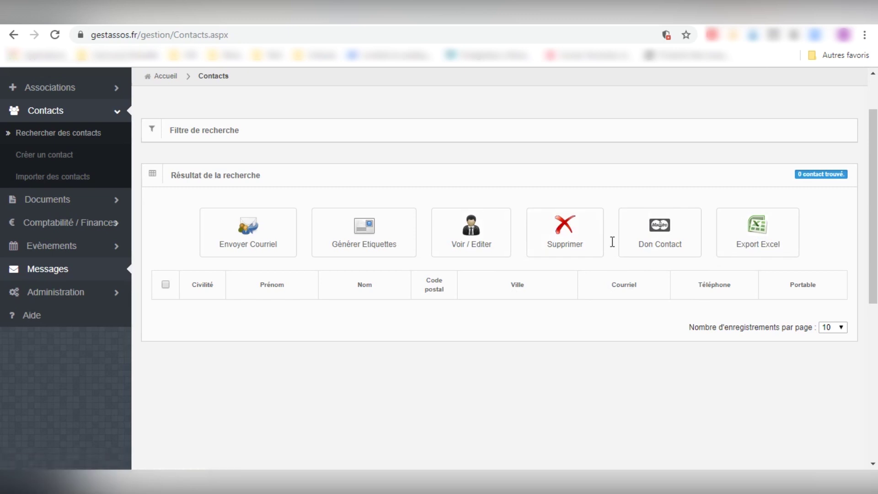
# - Open document management, start adding a file, and view the available document types without choosing one
pyautogui.scroll(2, 339, 265)
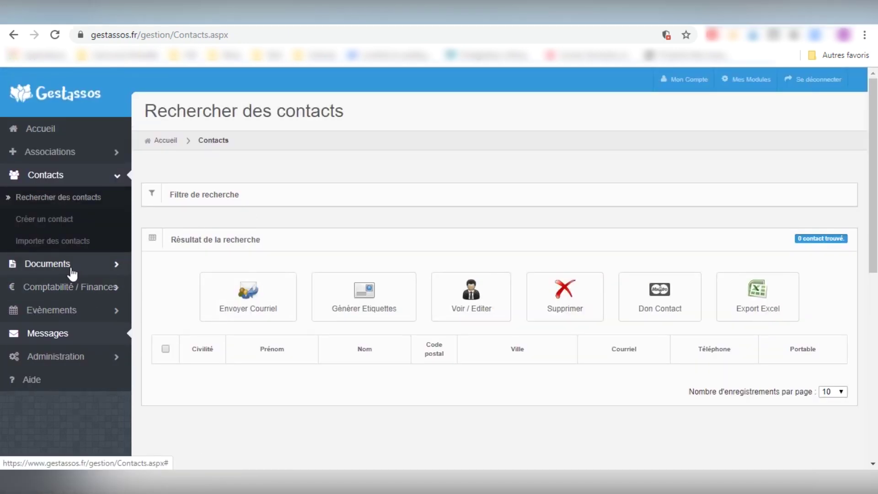
pyautogui.click(48, 264)
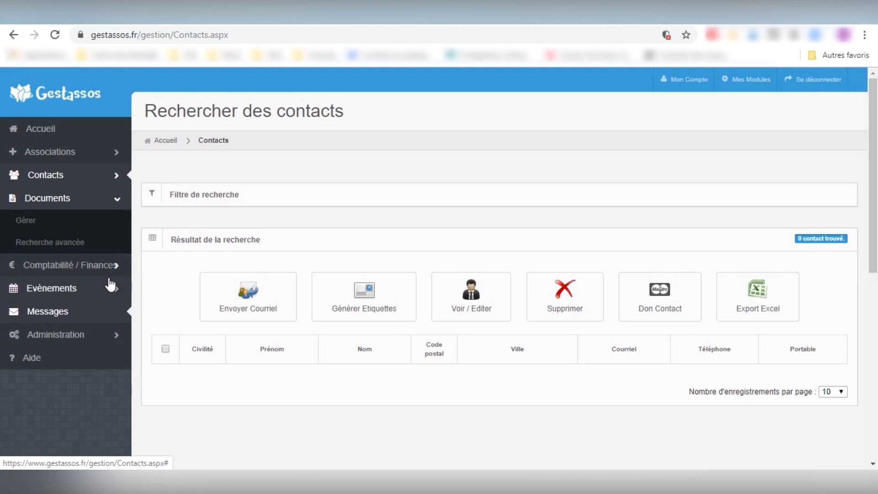
pyautogui.click(32, 223)
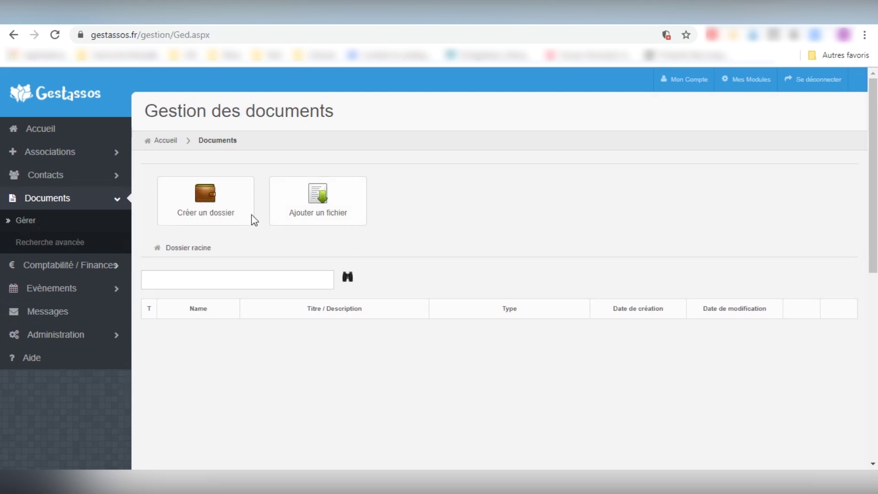
pyautogui.click(295, 210)
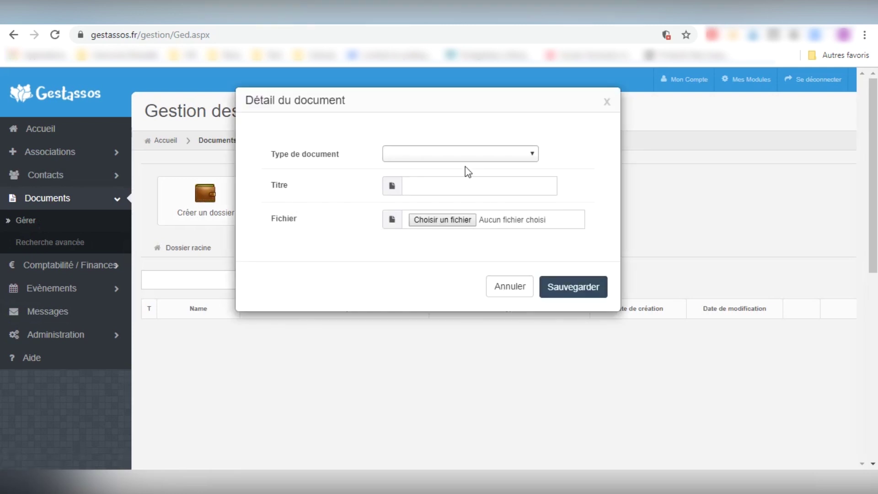
pyautogui.click(467, 151)
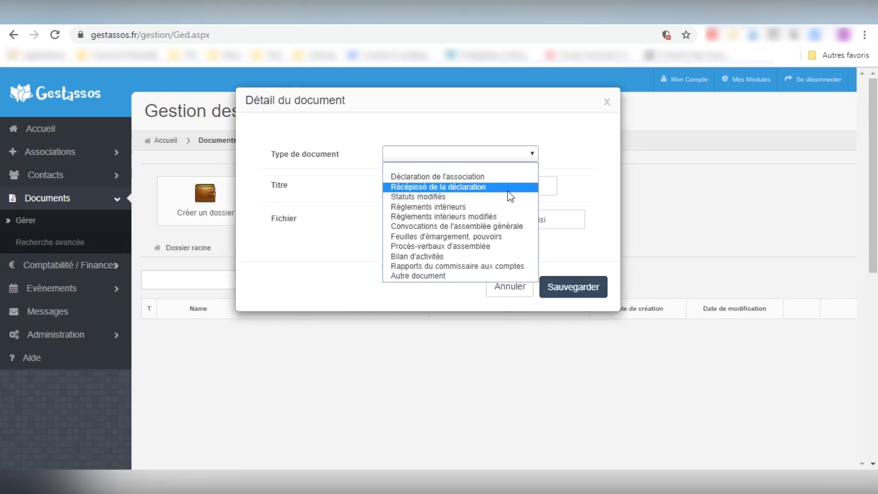
pyautogui.click(555, 153)
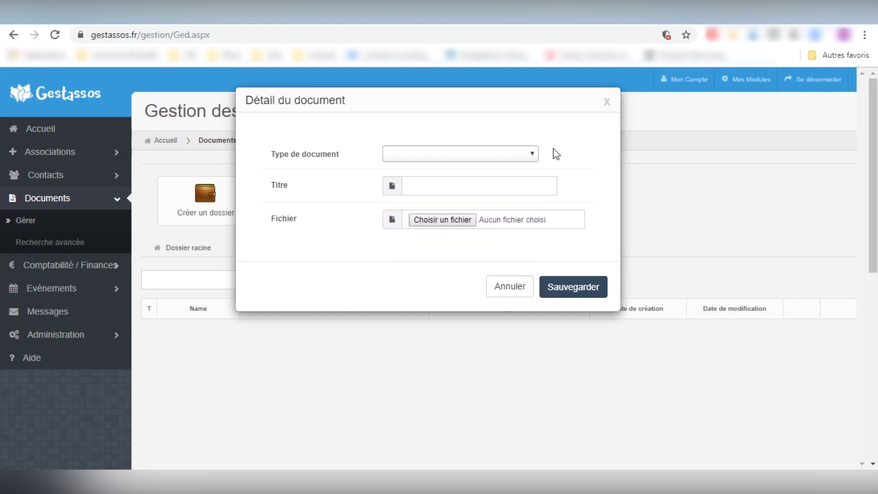
# - Cancel adding the file, and examine the simplified chart of accounts with the detailed accounts under 60 - ACHATS
pyautogui.click(507, 294)
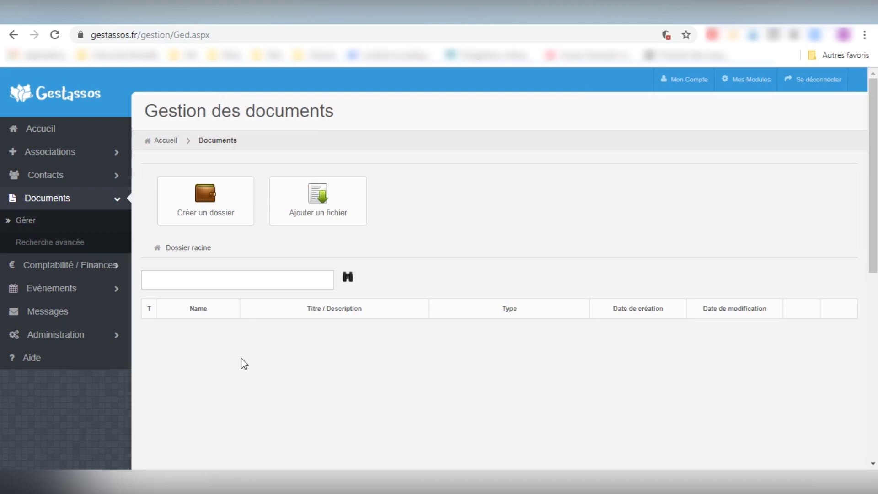
pyautogui.click(69, 270)
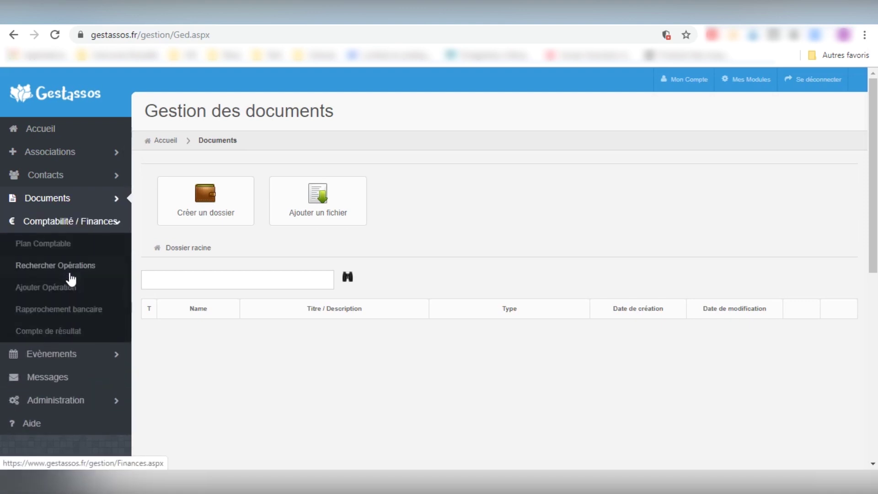
pyautogui.click(51, 249)
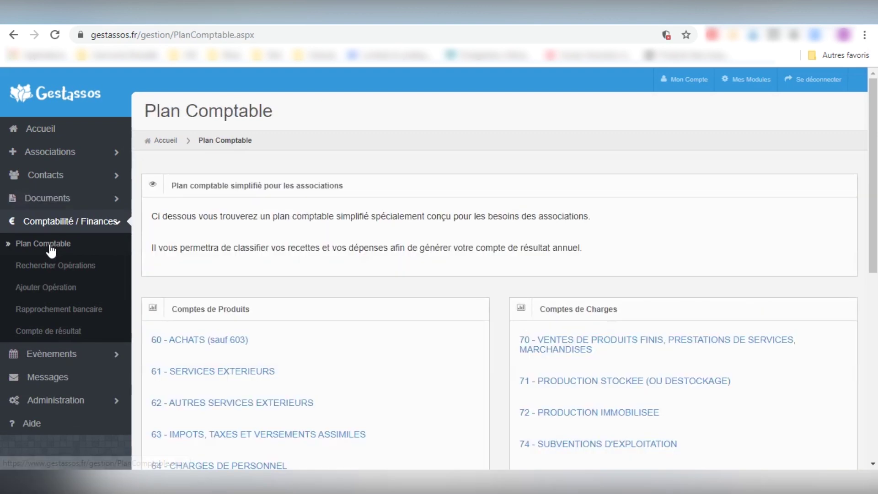
pyautogui.scroll(-3, 273, 297)
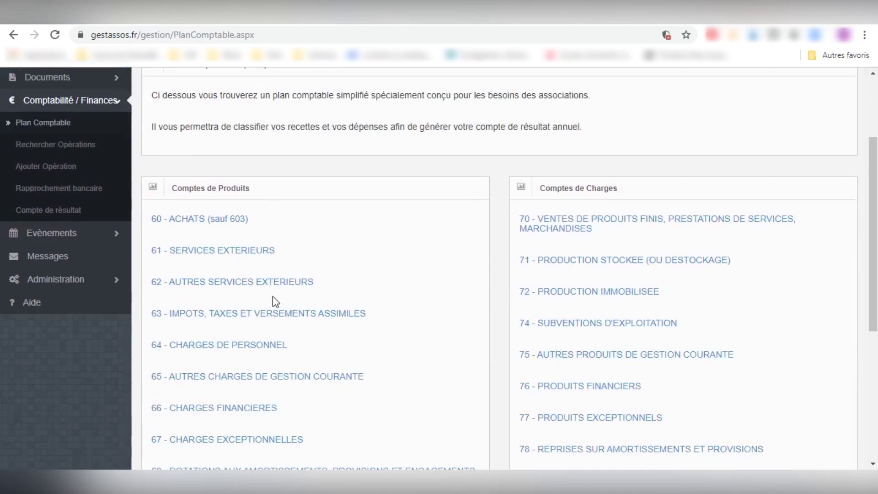
pyautogui.scroll(-1, 274, 302)
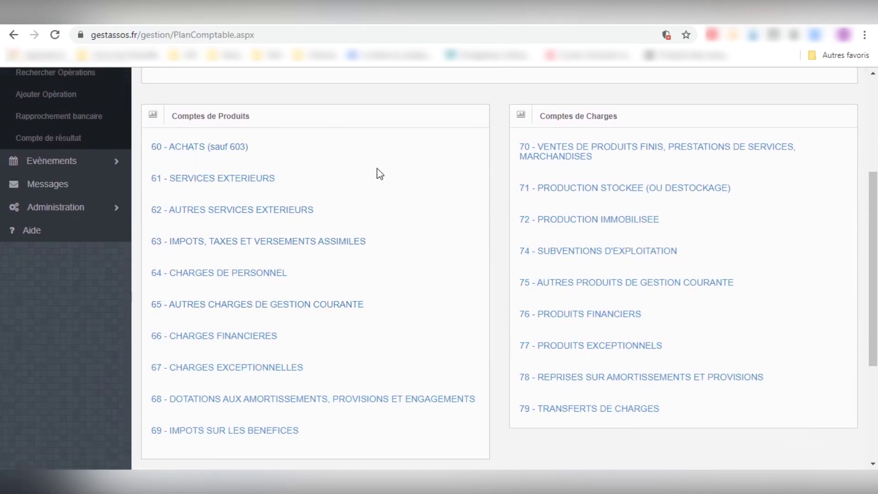
pyautogui.click(205, 147)
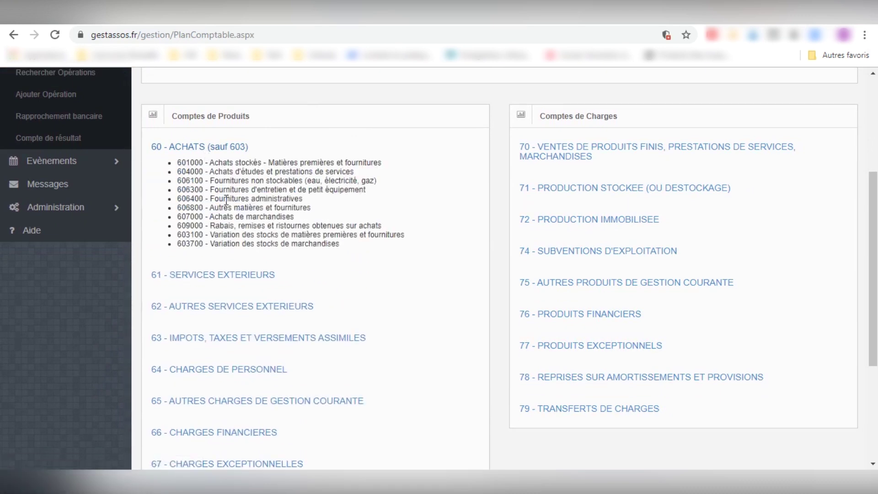
pyautogui.scroll(2, 252, 241)
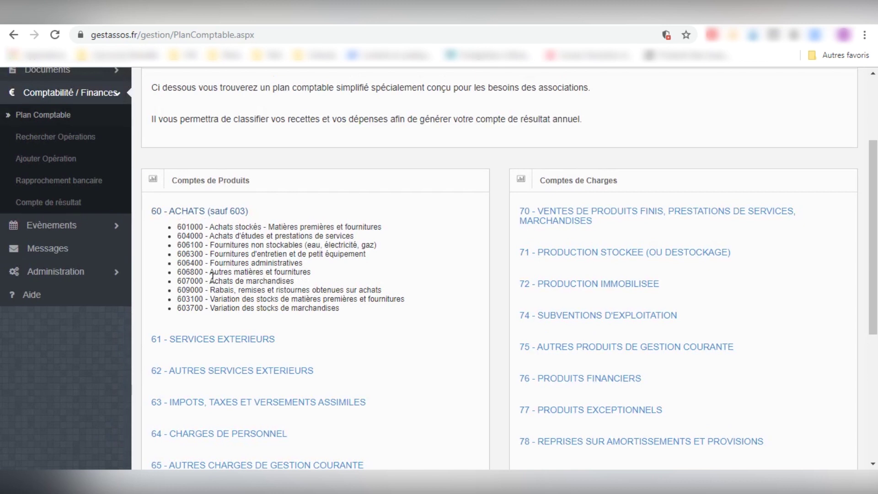
pyautogui.scroll(2, 195, 265)
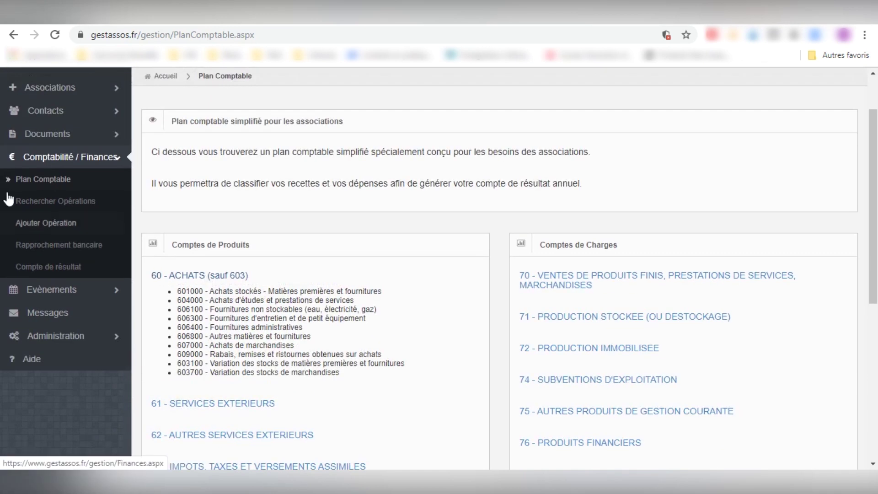
# - View the finance operations search page, and open the form for adding an operation with the Dépense type selected
pyautogui.click(65, 210)
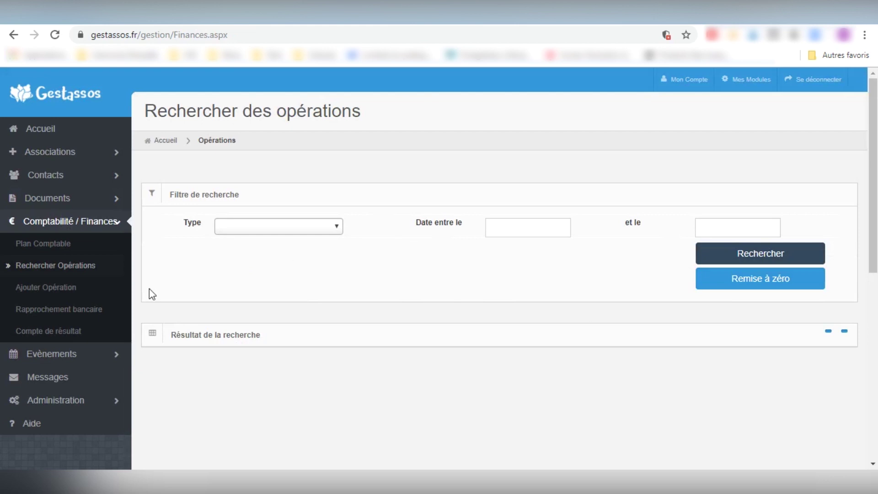
pyautogui.click(43, 290)
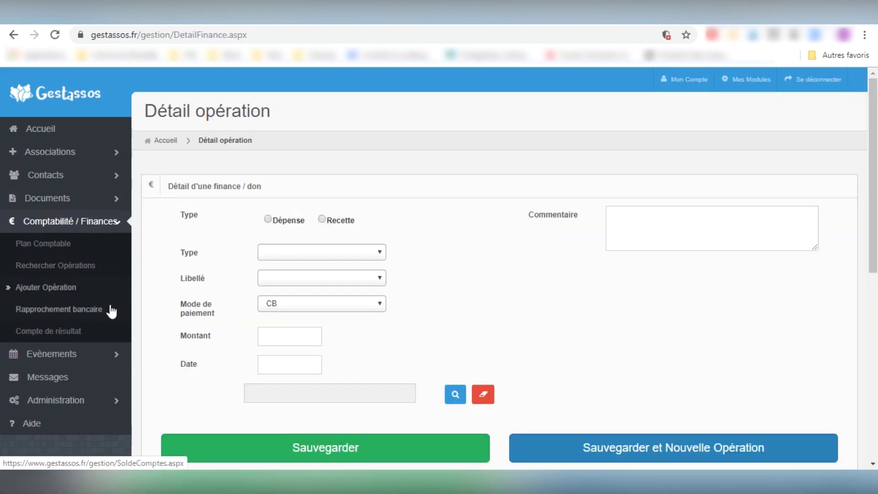
pyautogui.click(275, 221)
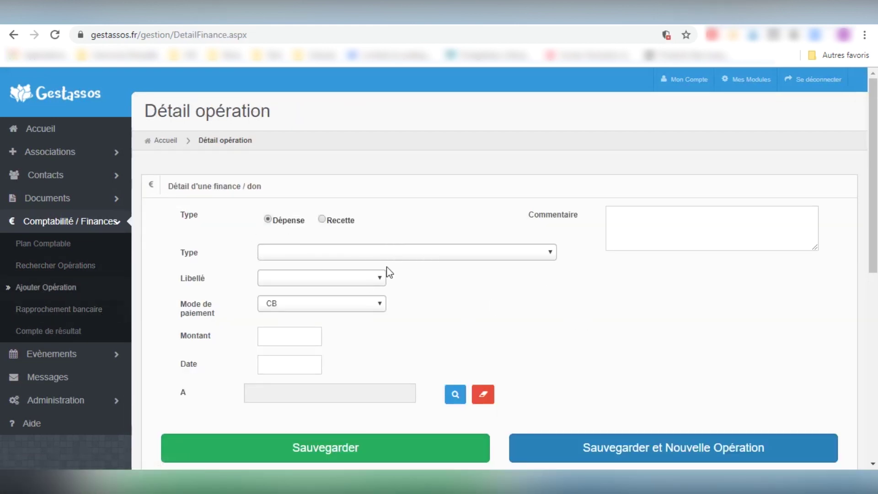
# - View the bank reconciliation page, and examine the whole 2020 income statement, checking the year choices without changing the year
pyautogui.click(64, 310)
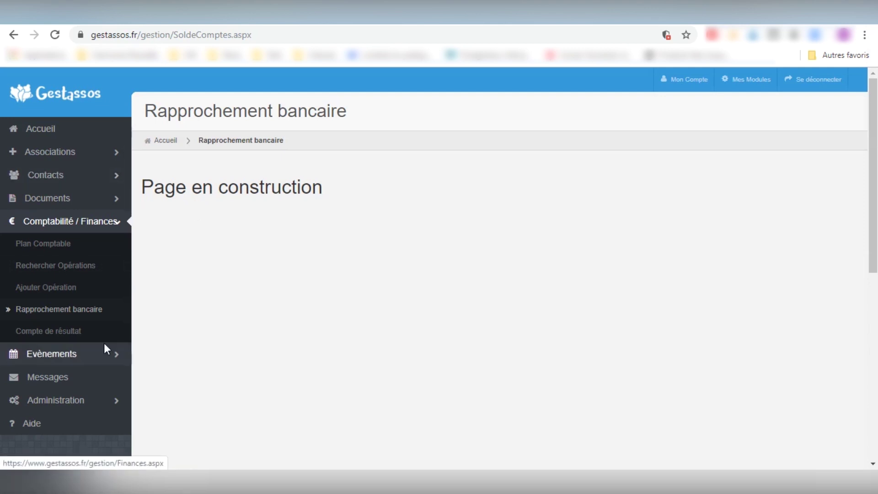
pyautogui.click(59, 337)
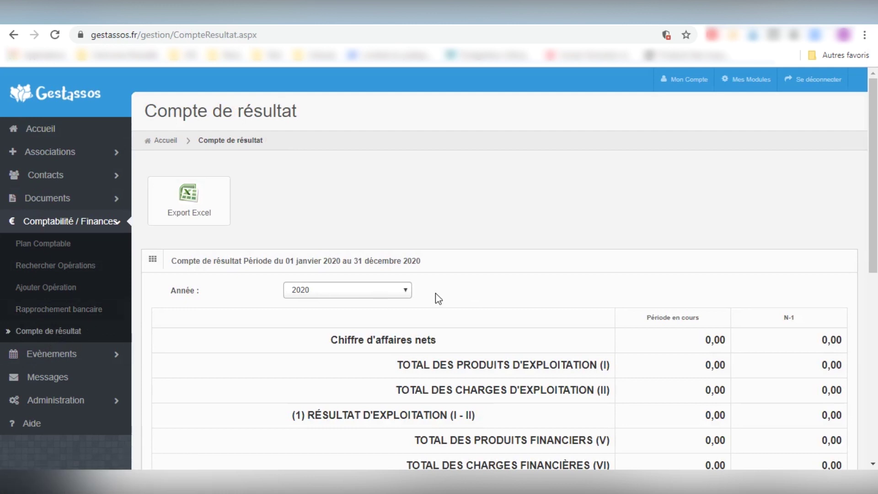
pyautogui.scroll(-1, 422, 261)
pyautogui.click(396, 231)
pyautogui.click(480, 246)
pyautogui.scroll(-2, 596, 270)
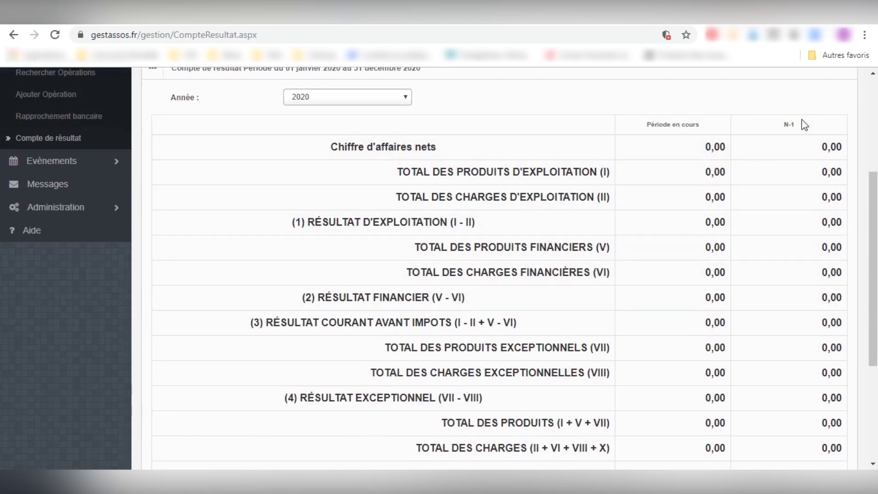
pyautogui.scroll(-1, 784, 131)
pyautogui.scroll(-4, 781, 125)
pyautogui.scroll(8, 780, 131)
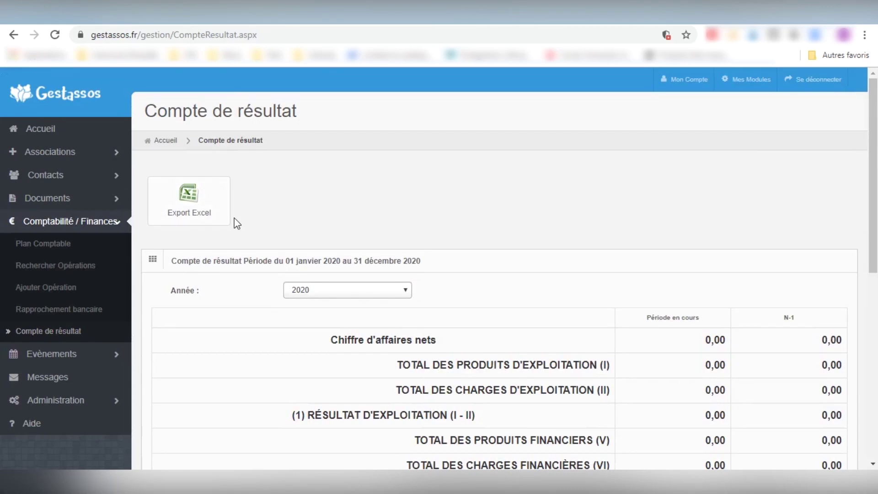
# - View the event creation form, and run an event search without any filter to see the available actions
pyautogui.click(73, 354)
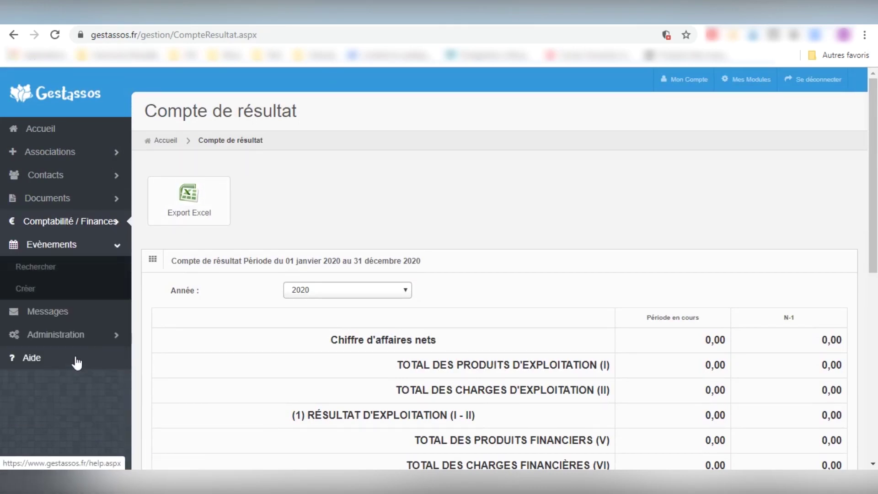
pyautogui.click(30, 289)
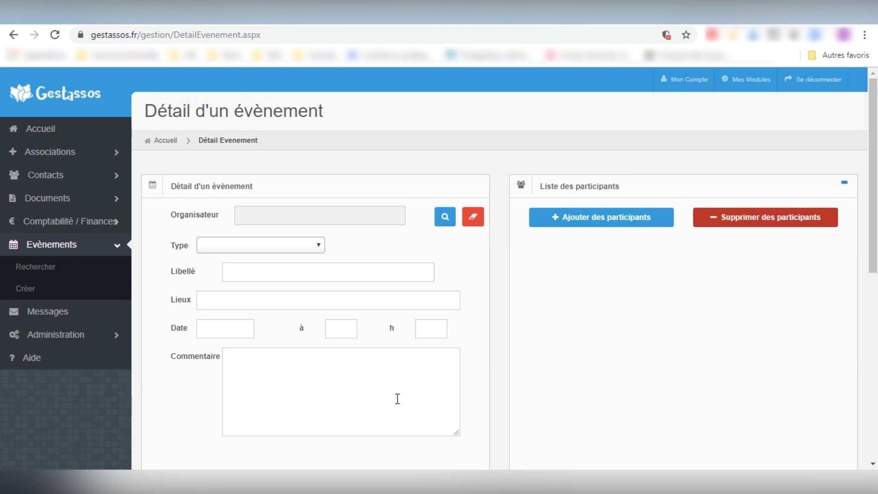
pyautogui.click(35, 265)
pyautogui.click(748, 258)
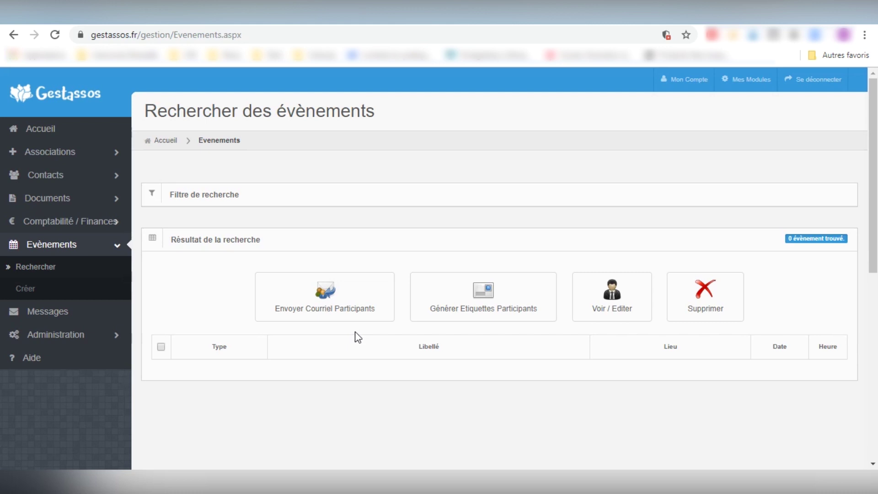
# - View the list of sent messages and the available administration settings, and open the help page
pyautogui.click(78, 312)
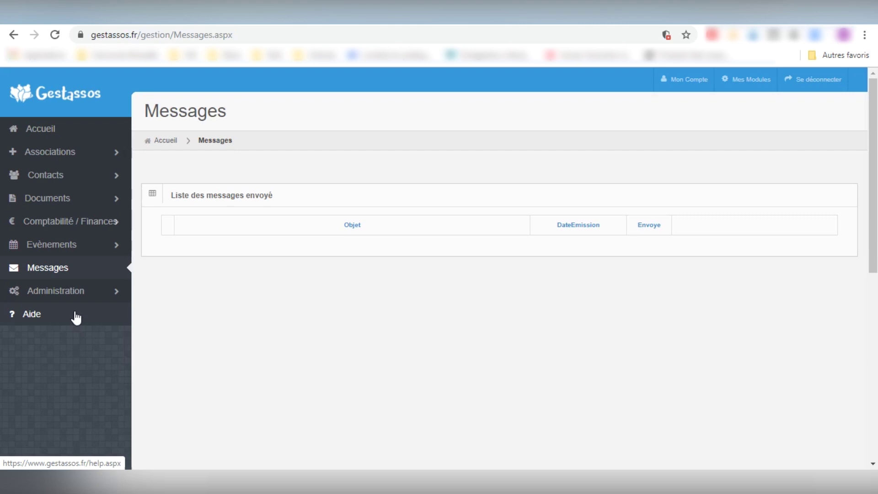
pyautogui.click(76, 295)
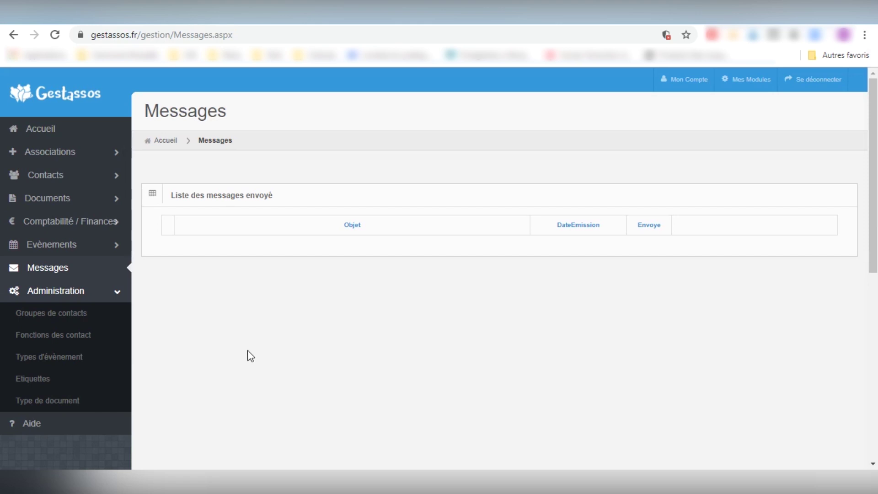
pyautogui.click(35, 428)
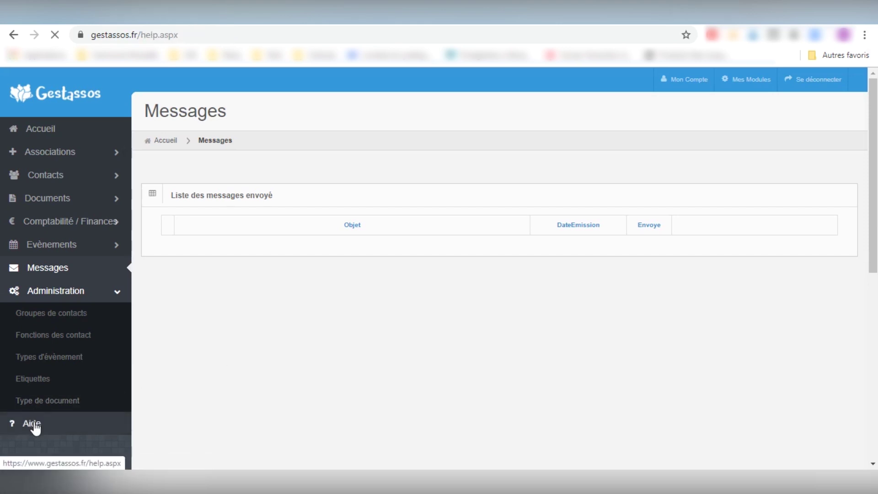